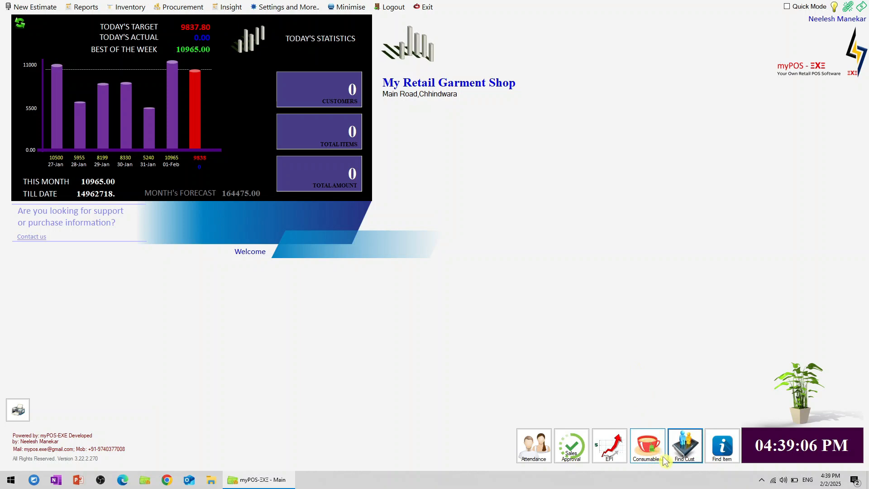
# Step: Open the consumables register and enter 5 as the first tea quantity (Qty1) for 02-Feb-2025
pyautogui.click(651, 457)
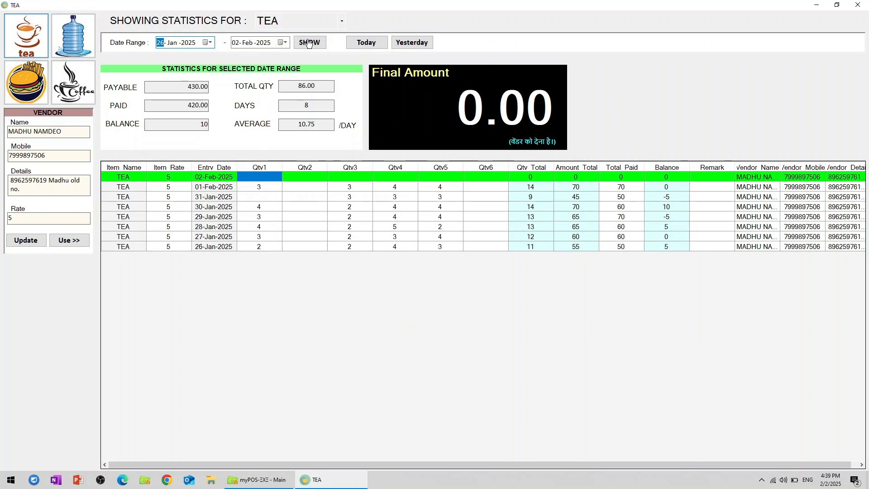
pyautogui.click(262, 178)
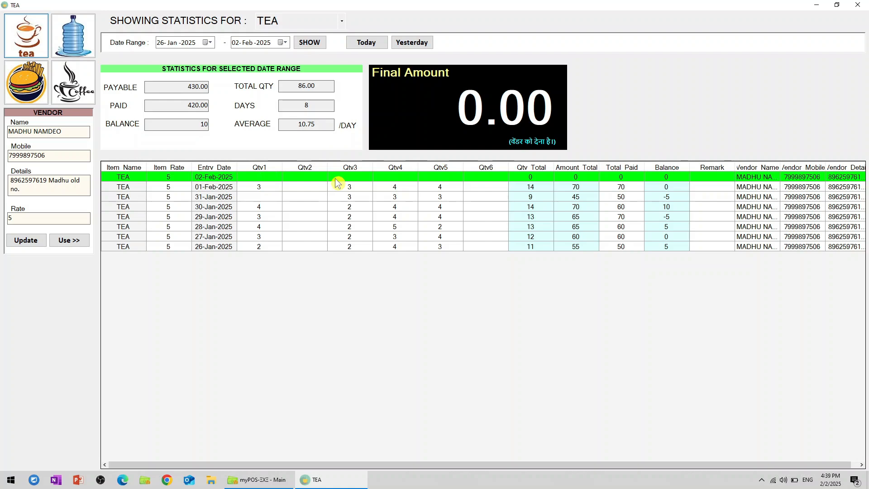
pyautogui.write('5')
pyautogui.press('Return')
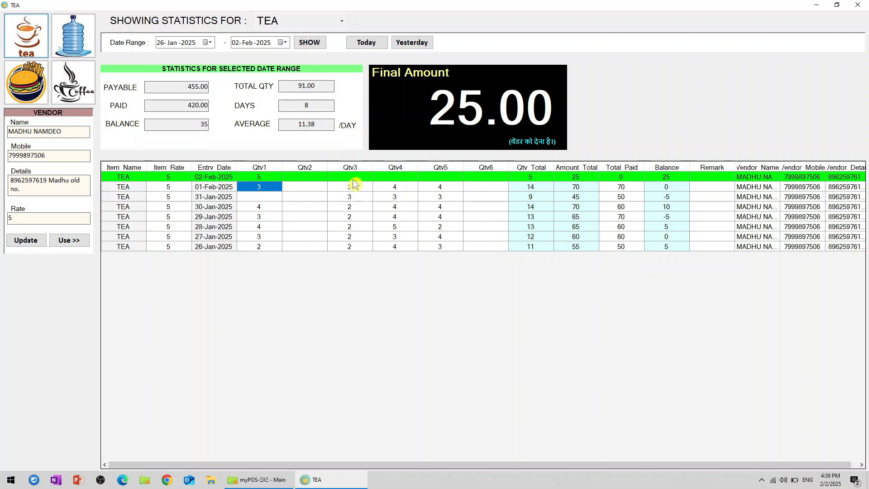
# Step: For tea on 02-Feb-2025, enter 1 as Qty2, 0 as Qty3 and 3 as Qty4
pyautogui.click(312, 178)
pyautogui.write('1')
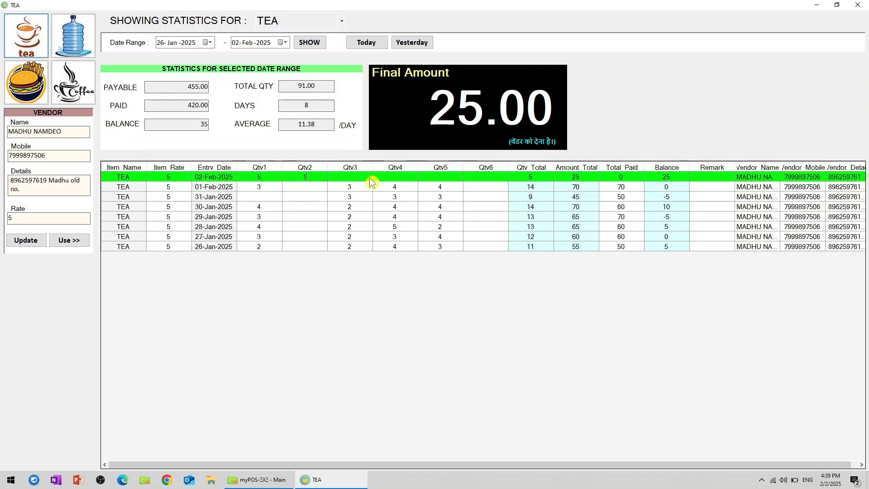
pyautogui.press('Return')
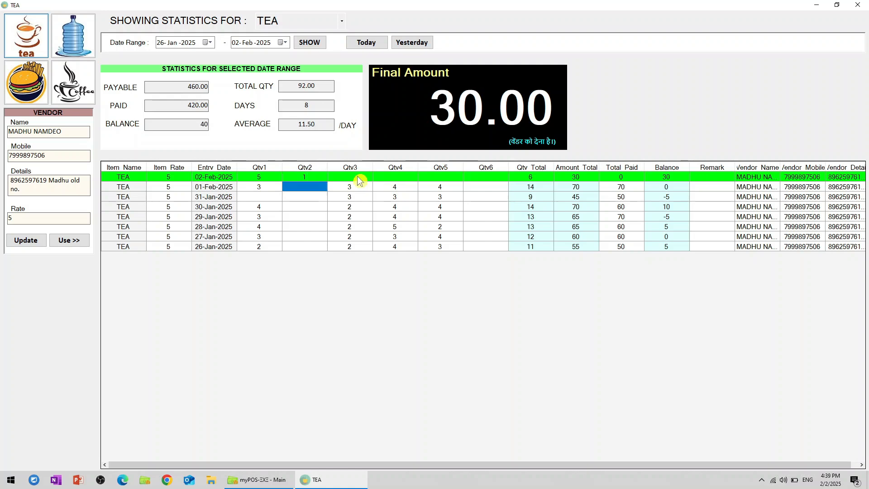
pyautogui.click(367, 179)
pyautogui.write('0')
pyautogui.press('Return')
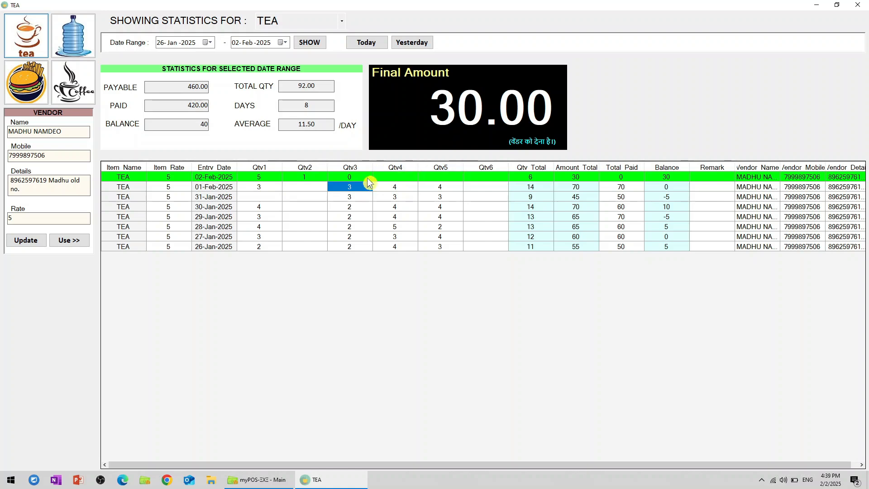
pyautogui.click(390, 178)
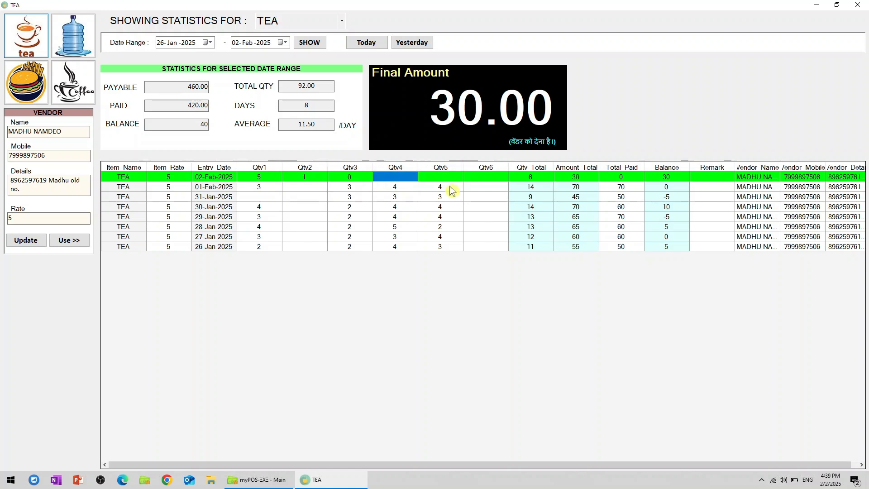
pyautogui.write('4')
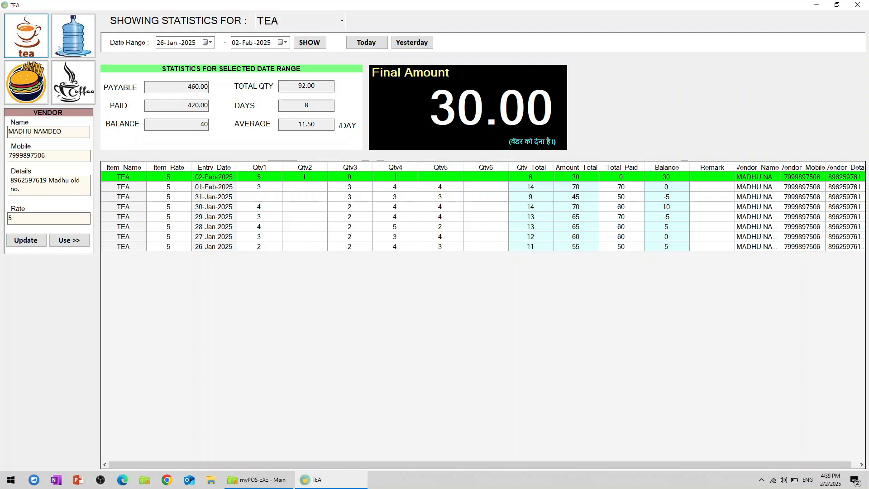
pyautogui.write('3')
pyautogui.press('Return')
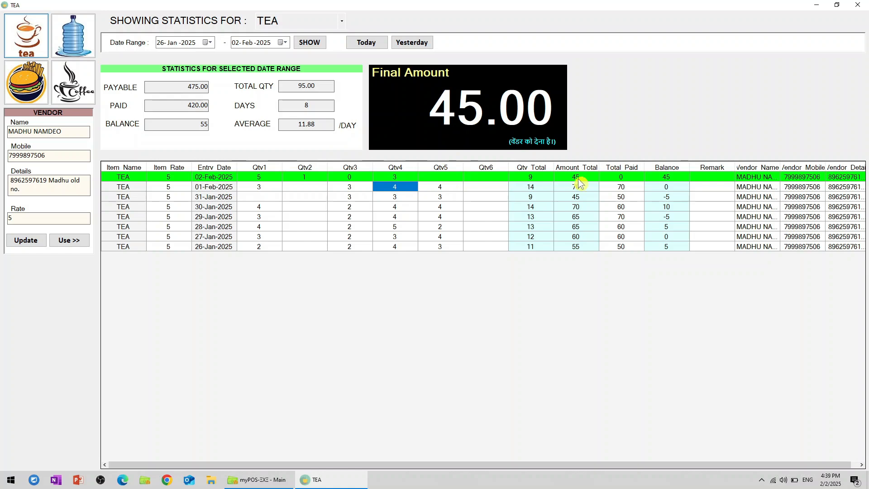
# Step: Record a total paid amount of 50 for tea on 02-Feb-2025
pyautogui.click(627, 180)
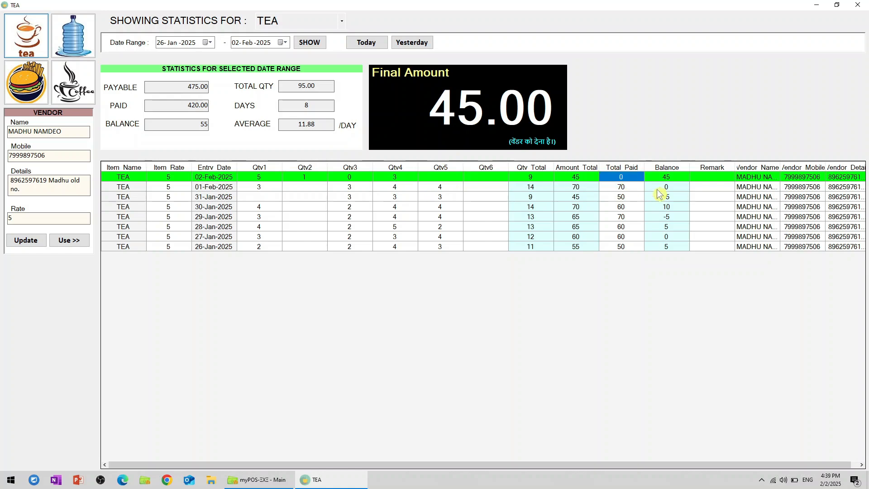
pyautogui.write('5')
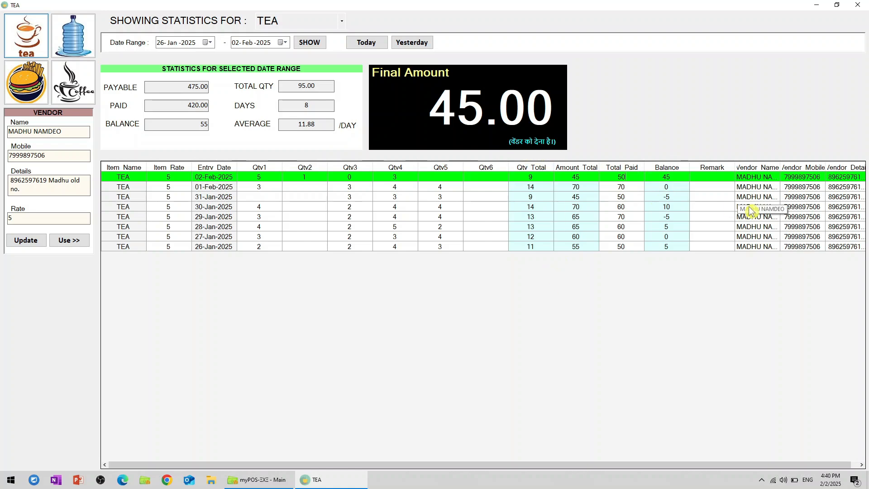
pyautogui.press('Return')
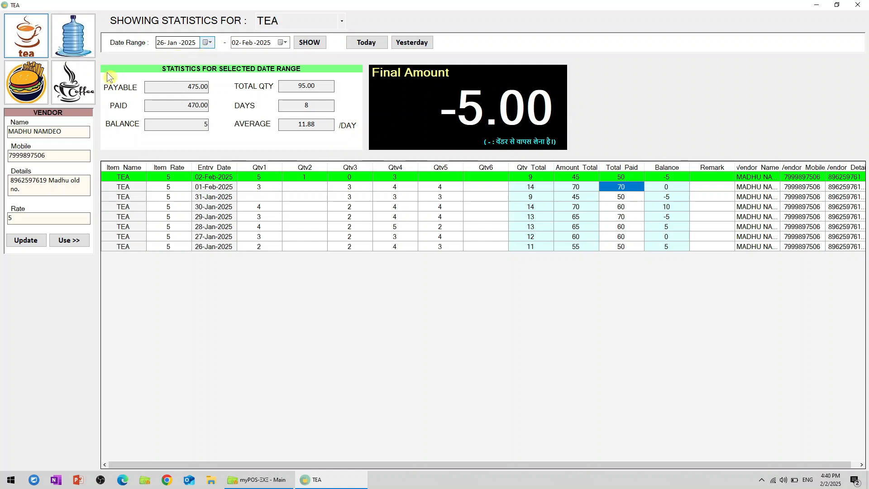
# Step: Show the water records from 01-Jan-2025 to 31-Jan-2025 and review the payable, paid, balance and total quantity figures
pyautogui.click(70, 43)
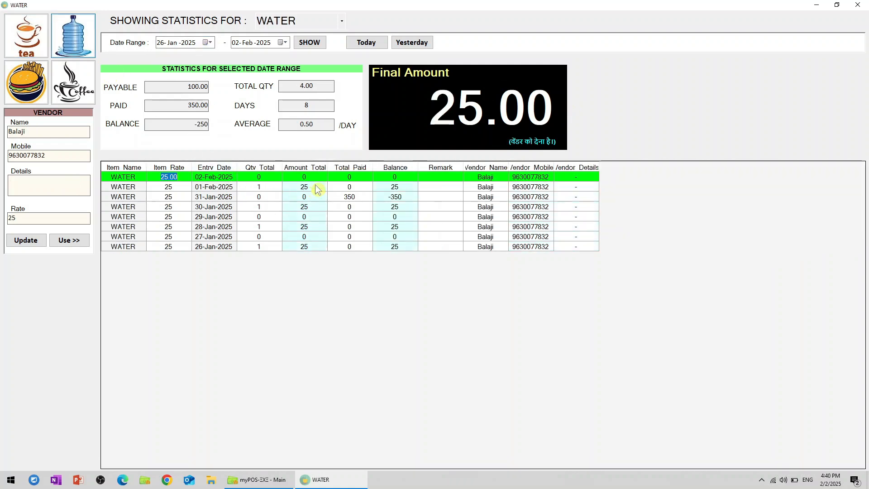
pyautogui.click(162, 45)
pyautogui.write('1')
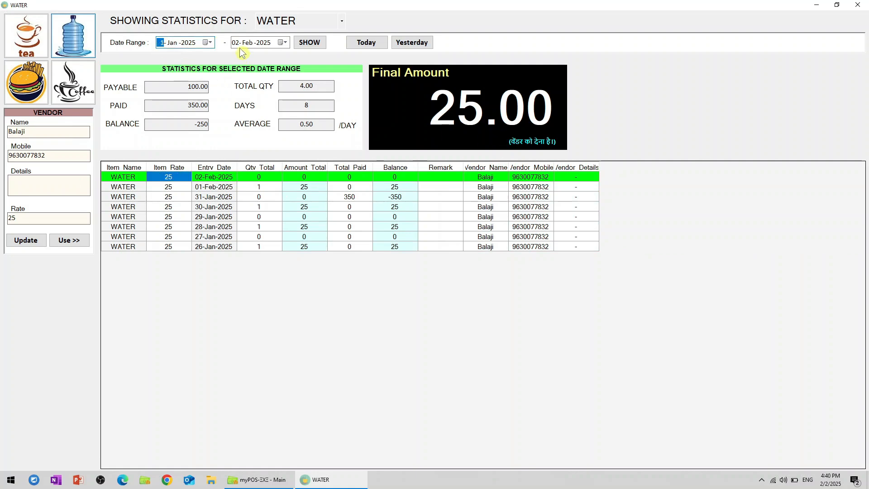
pyautogui.click(282, 43)
pyautogui.click(311, 73)
pyautogui.click(308, 43)
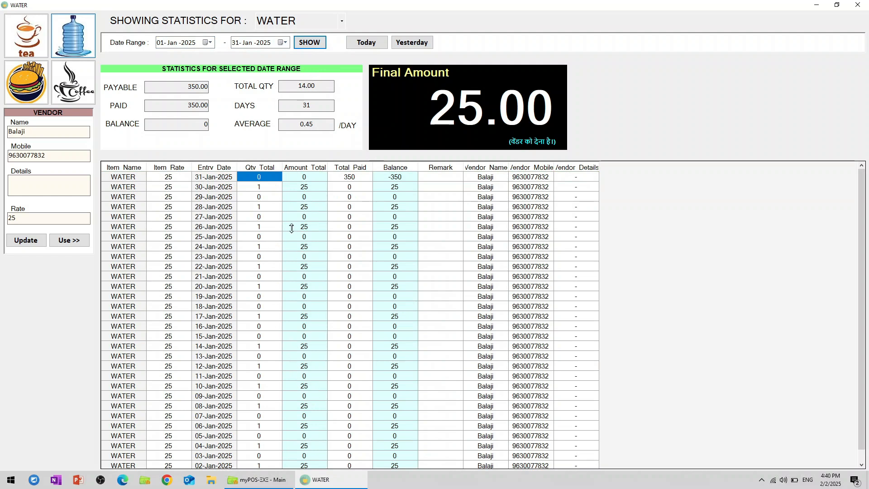
pyautogui.moveTo(189, 87); pyautogui.dragTo(208, 125)
pyautogui.moveTo(294, 85); pyautogui.dragTo(337, 89)
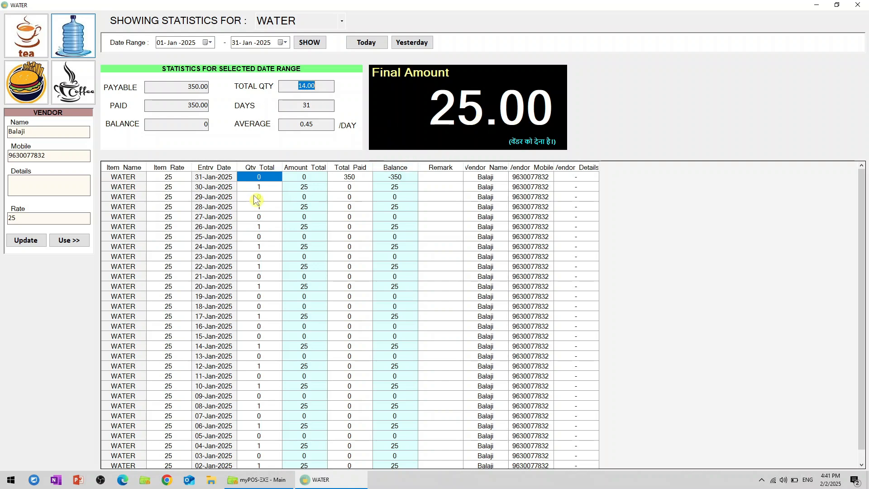
# Step: Show the water records for the date range 01-Feb-2025 to 02-Feb-2025 and check the 01-Feb quantity
pyautogui.click(208, 42)
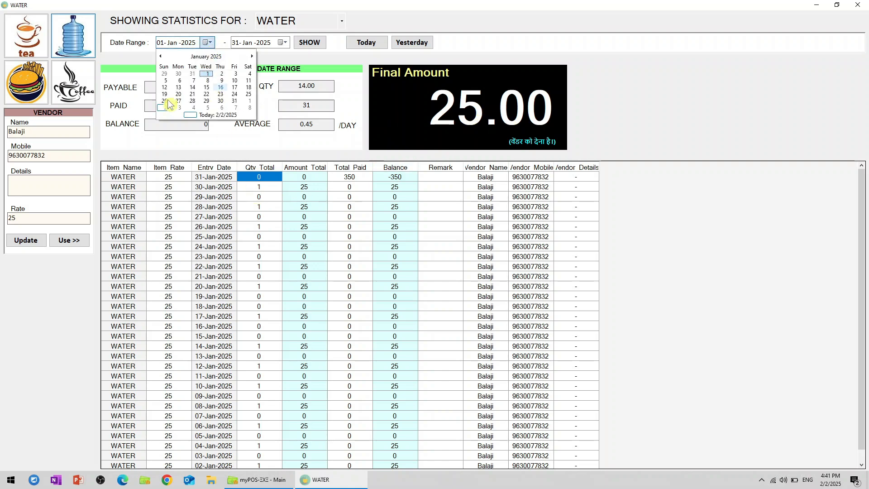
pyautogui.click(207, 74)
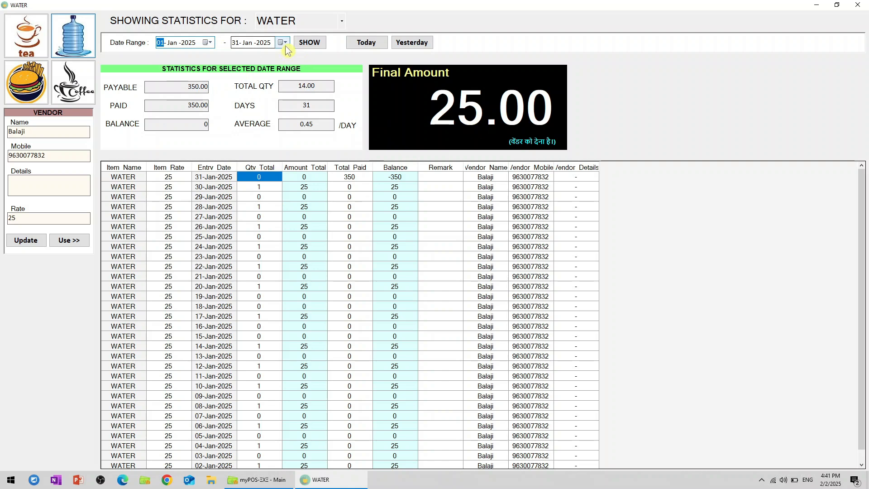
pyautogui.click(208, 43)
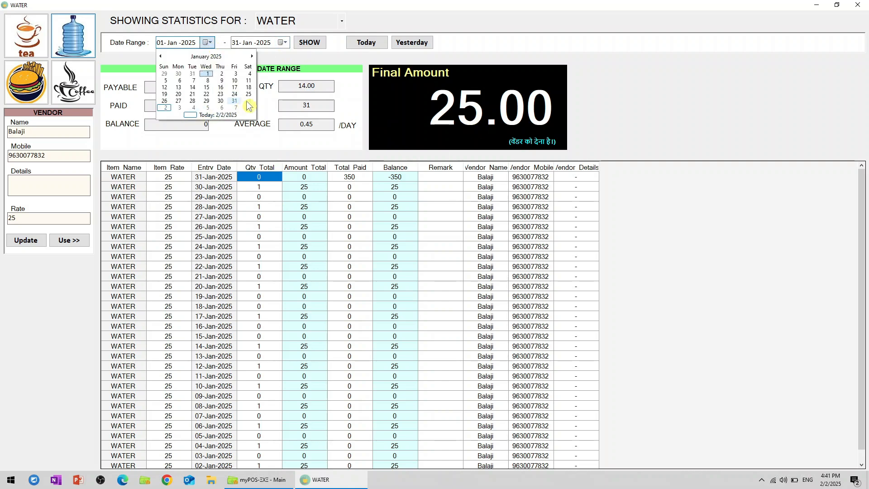
pyautogui.click(249, 100)
pyautogui.click(284, 42)
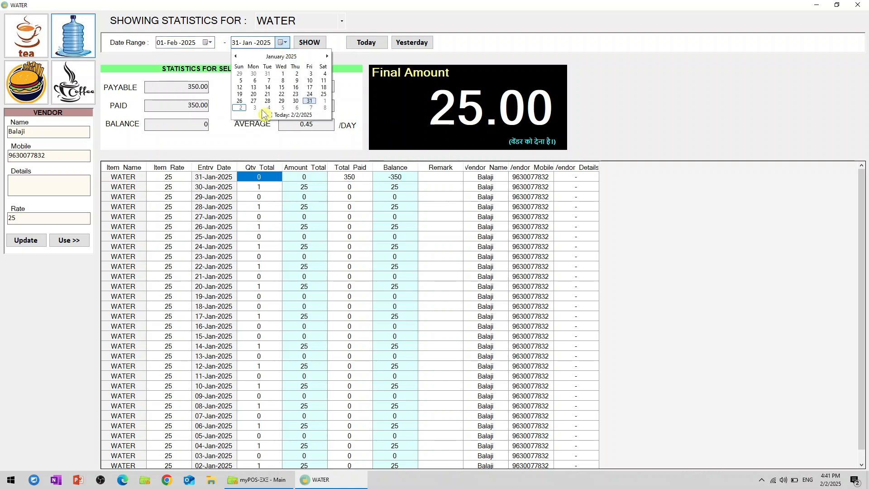
pyautogui.click(241, 113)
pyautogui.click(305, 46)
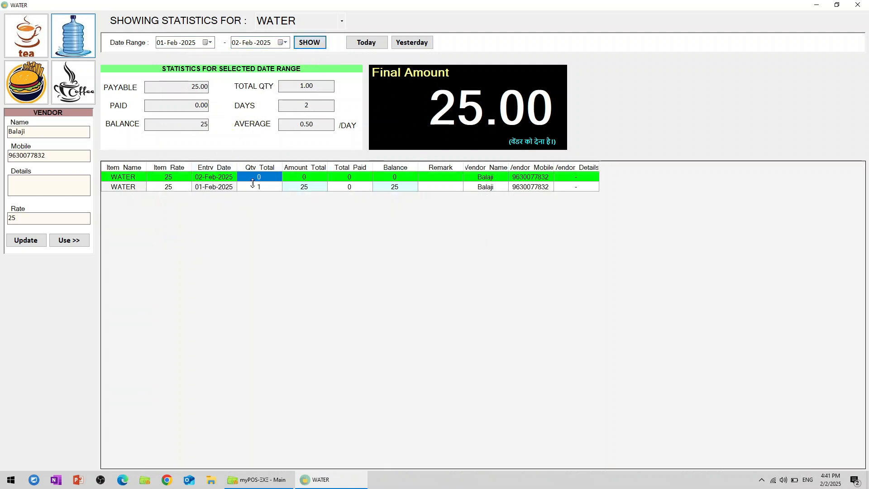
pyautogui.click(265, 188)
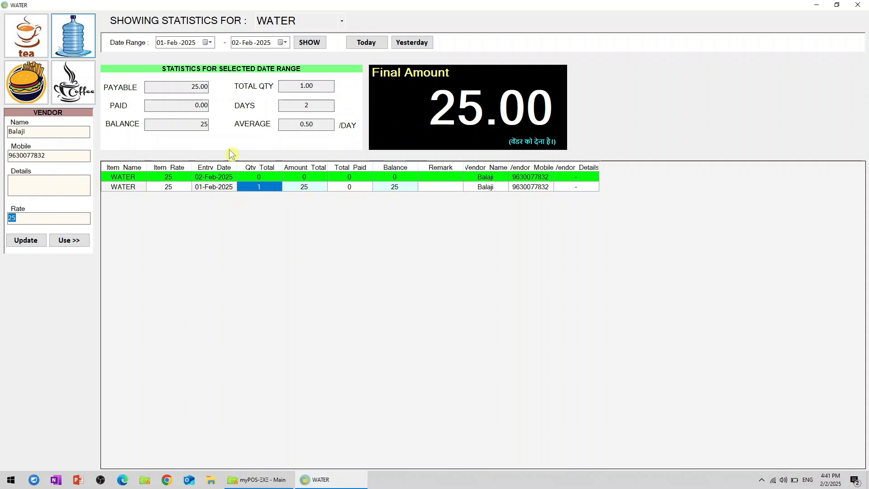
# Step: Switch back from the water records to the tea records
pyautogui.click(47, 50)
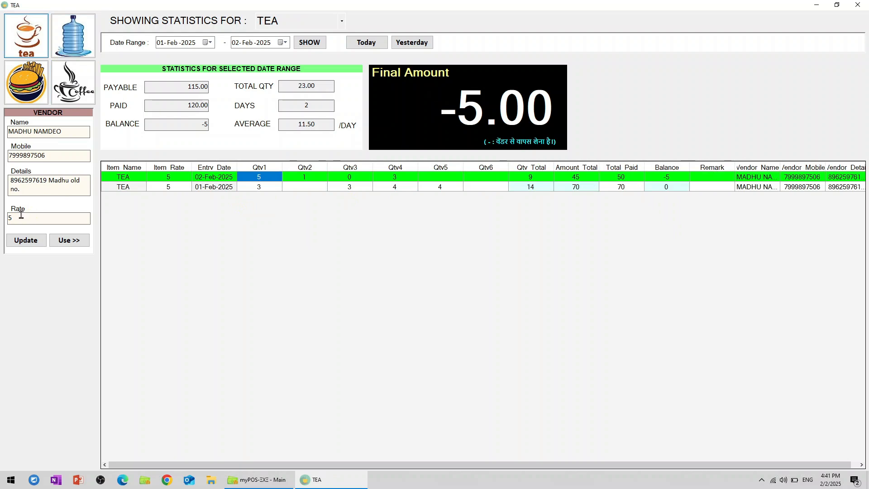